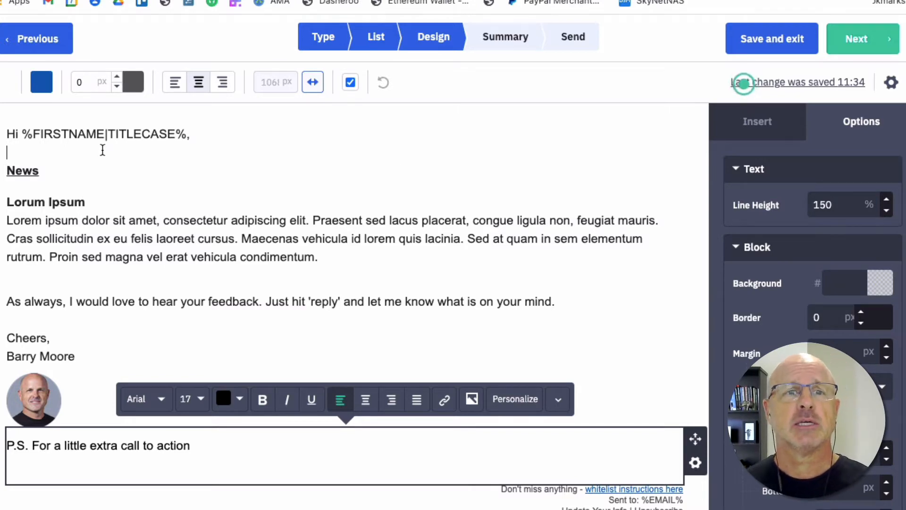
Step: Highlight the %FIRSTNAME|TITLECASE% personalization tag in the email's greeting line
left_click(44, 136)
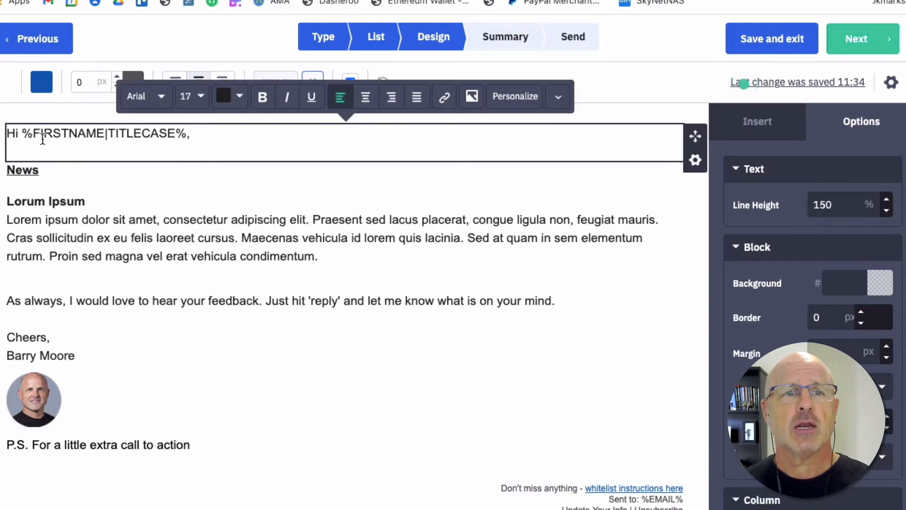
left_click_drag(22, 133, 111, 133)
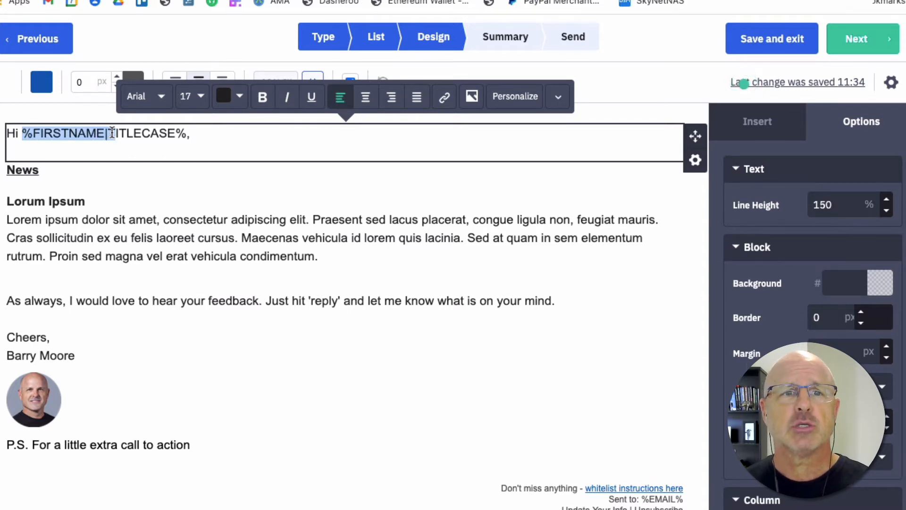
left_click_drag(112, 133, 192, 130)
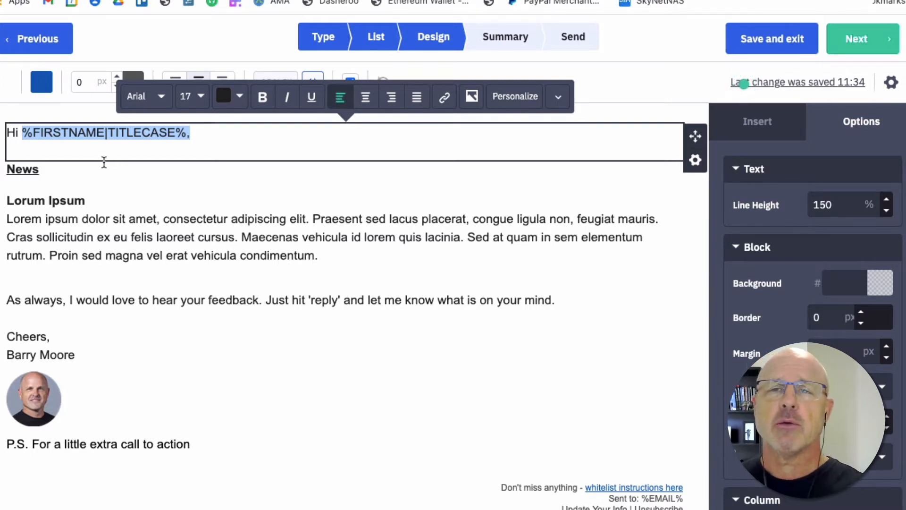
Step: Switch to Gmail and examine the greeting line of the received "TEST: Testing" email
left_click(156, 376)
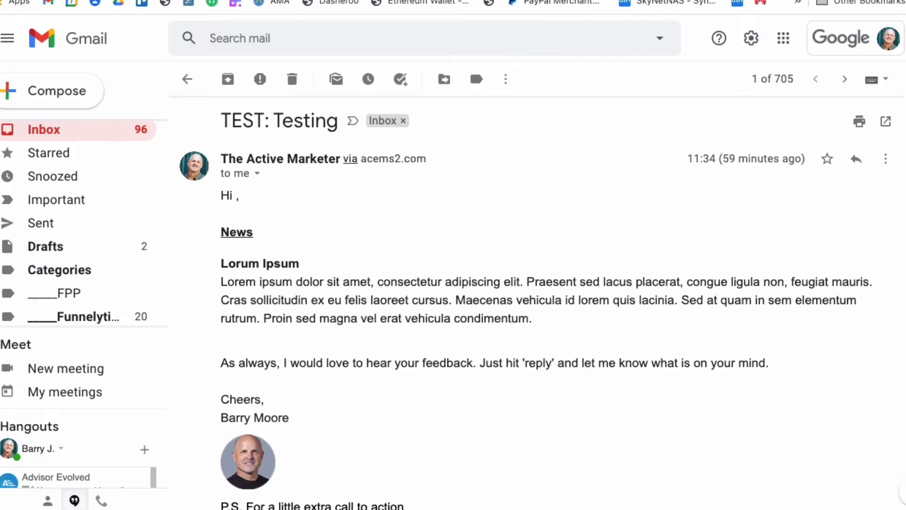
double_click(238, 197)
left_click(268, 215)
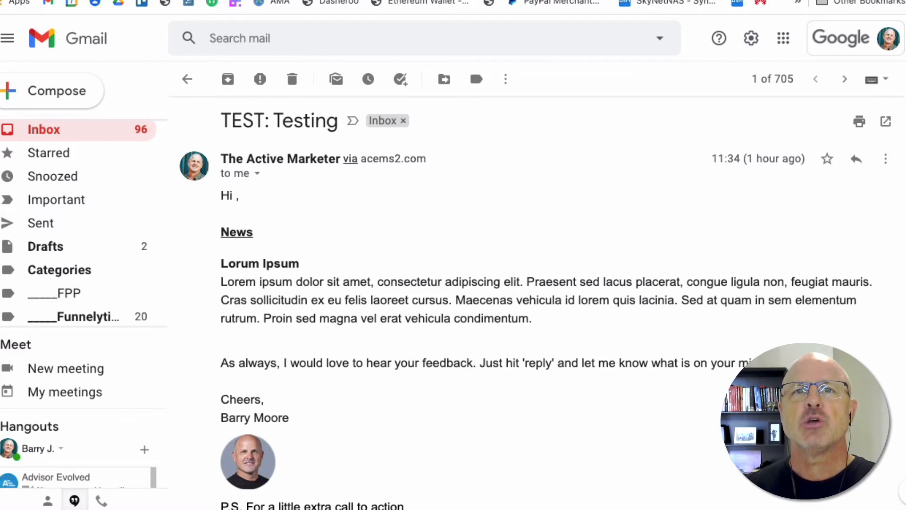
Step: Switch to ActiveCampaign's Manage Fields page and save "there" as the First Name field's default value
left_click(398, 0)
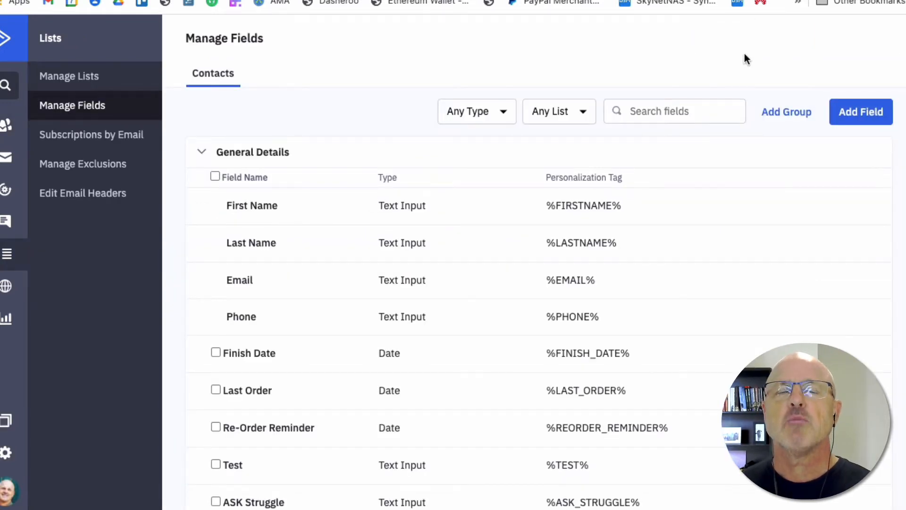
mouse_move(290, 206)
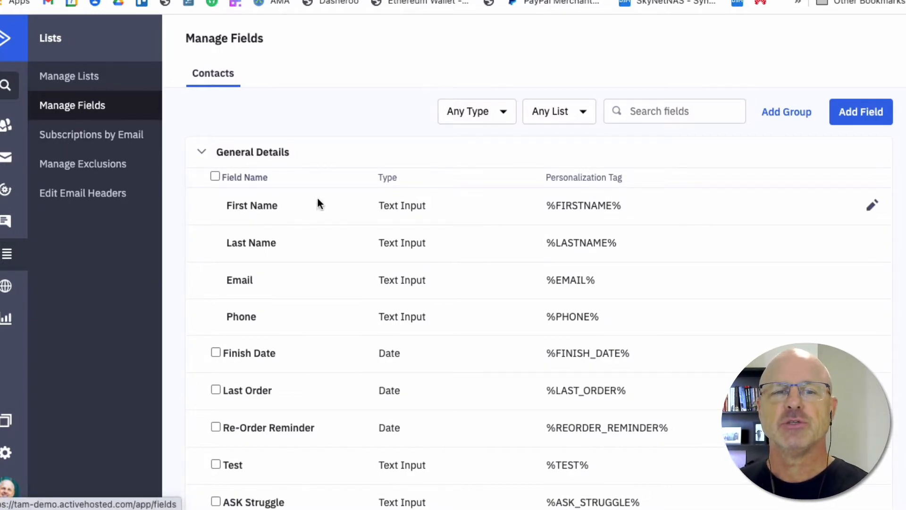
scroll(378, 277, "down", 1)
scroll(378, 278, "up", 1)
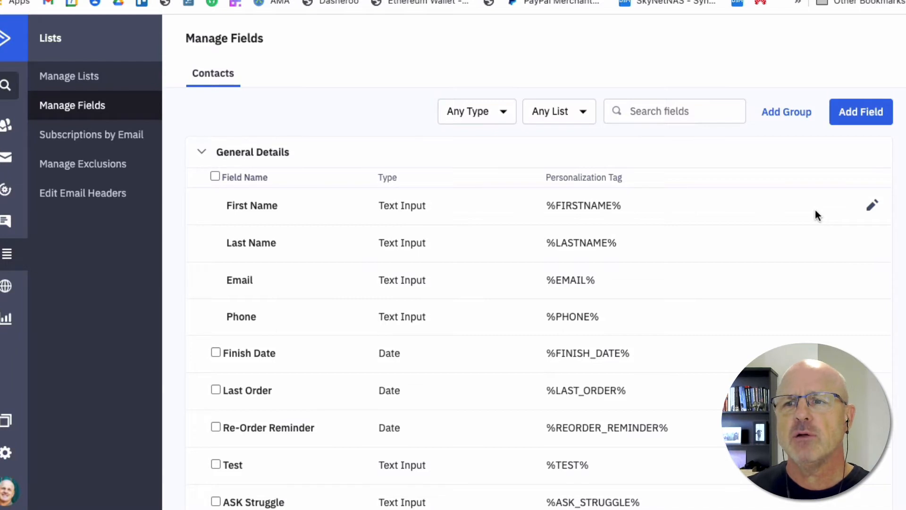
left_click(872, 208)
left_click(404, 150)
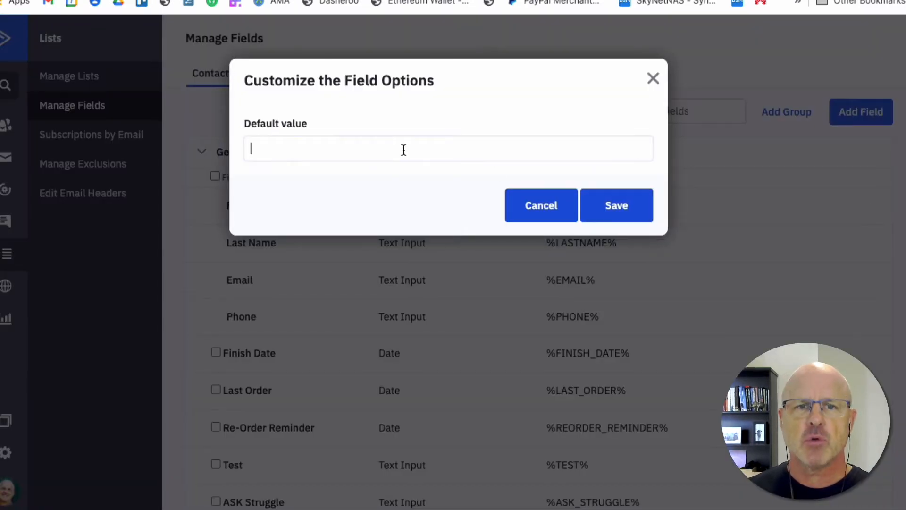
type("there")
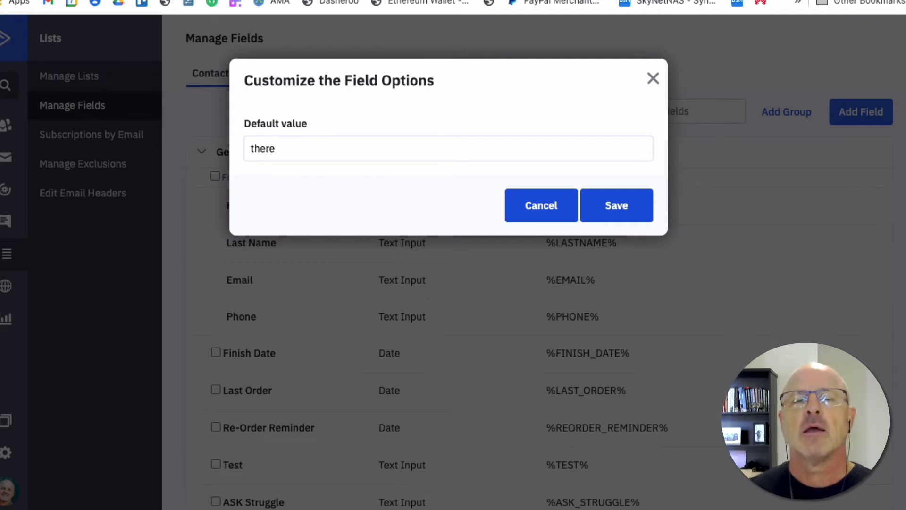
left_click(614, 215)
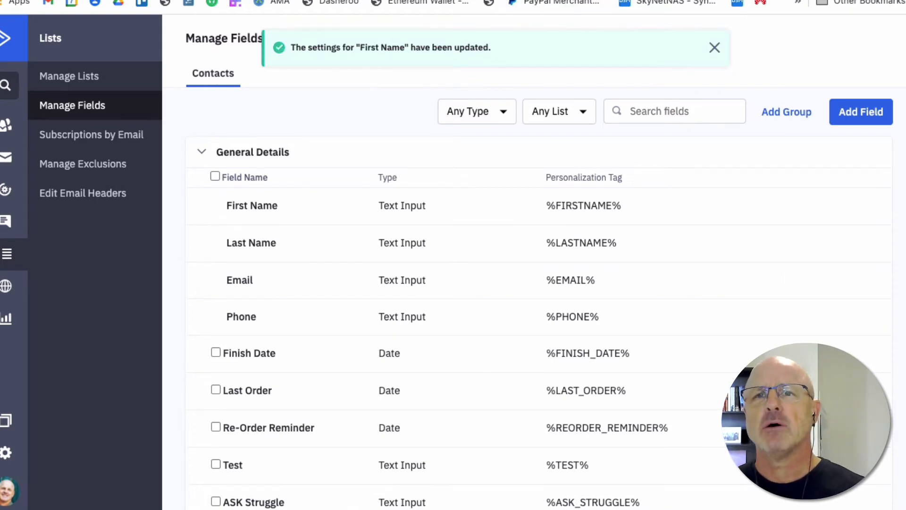
Step: Run an advanced search of the contacts with the condition First Name Is blank
key("ctrl+Tab")
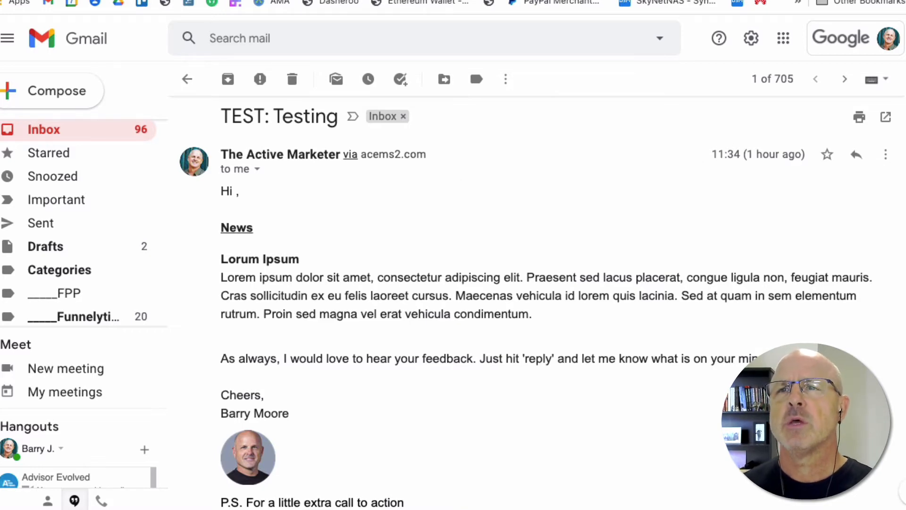
key("ctrl+shift+Tab")
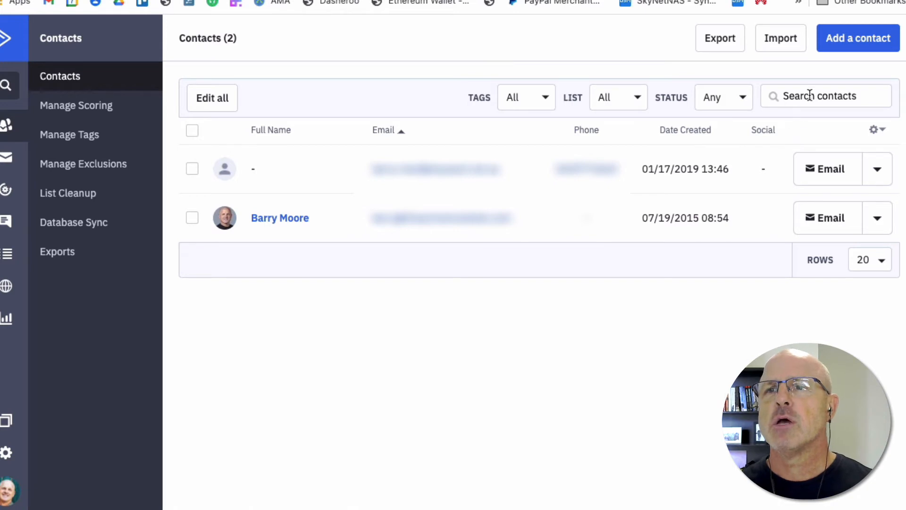
left_click(842, 94)
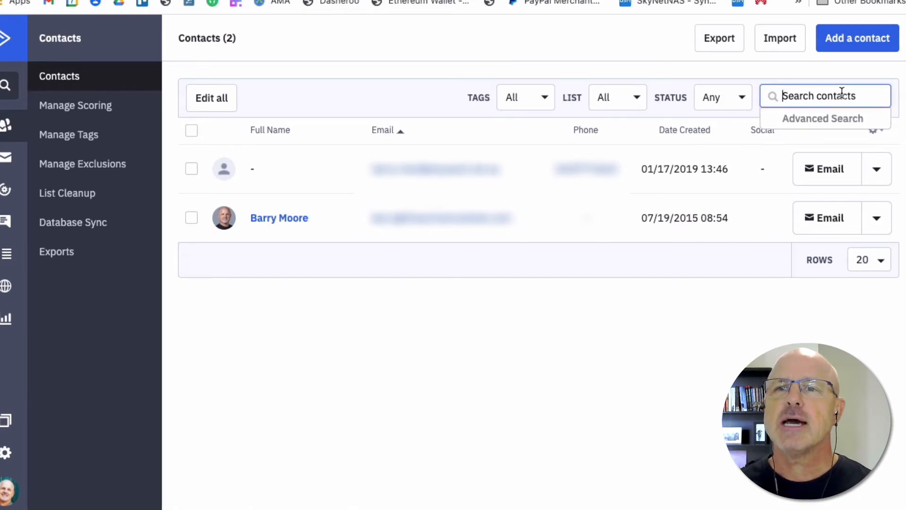
left_click(836, 117)
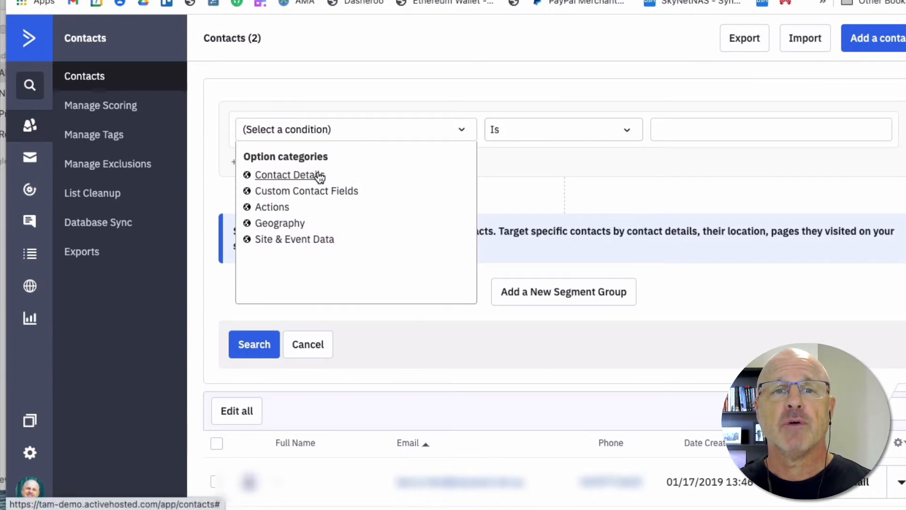
left_click(319, 176)
left_click(291, 217)
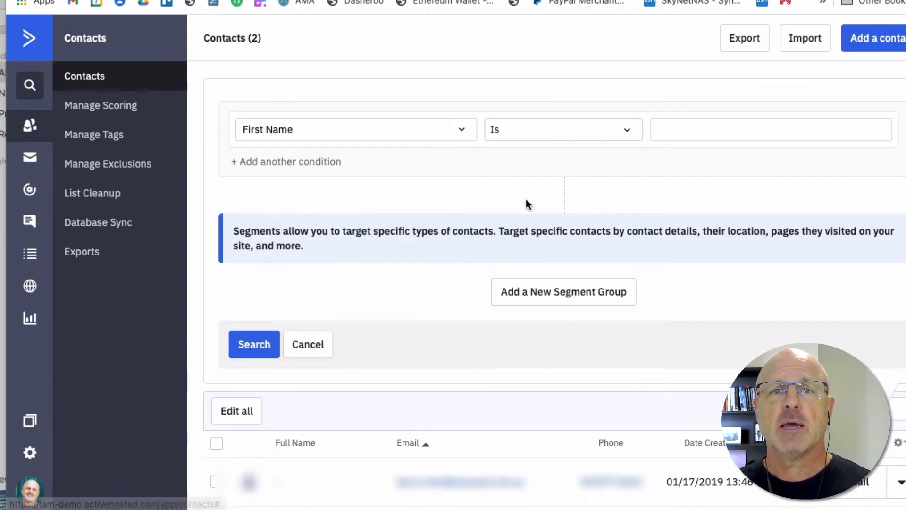
left_click(627, 135)
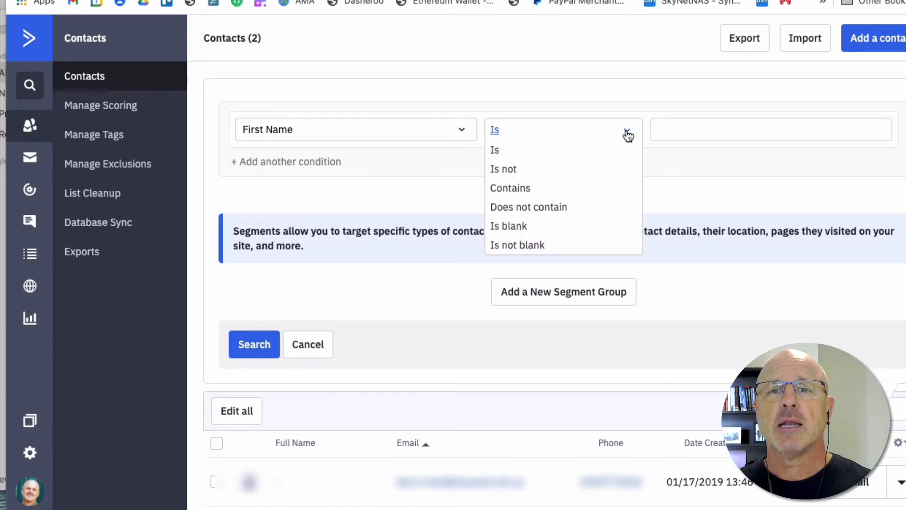
left_click(554, 230)
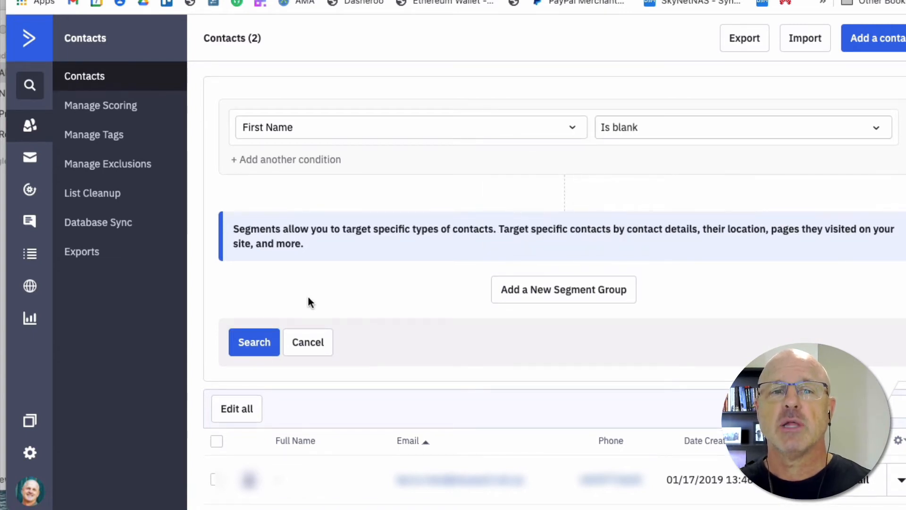
left_click(270, 348)
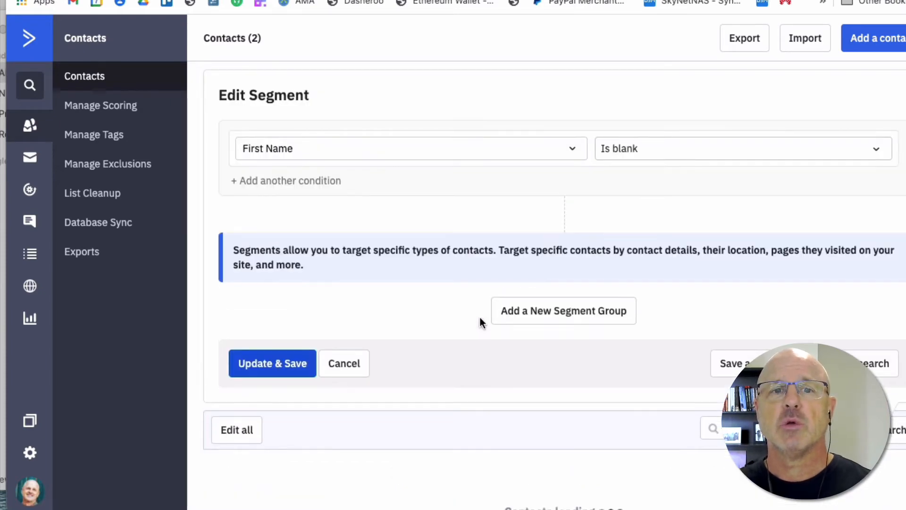
scroll(485, 317, "down", 3)
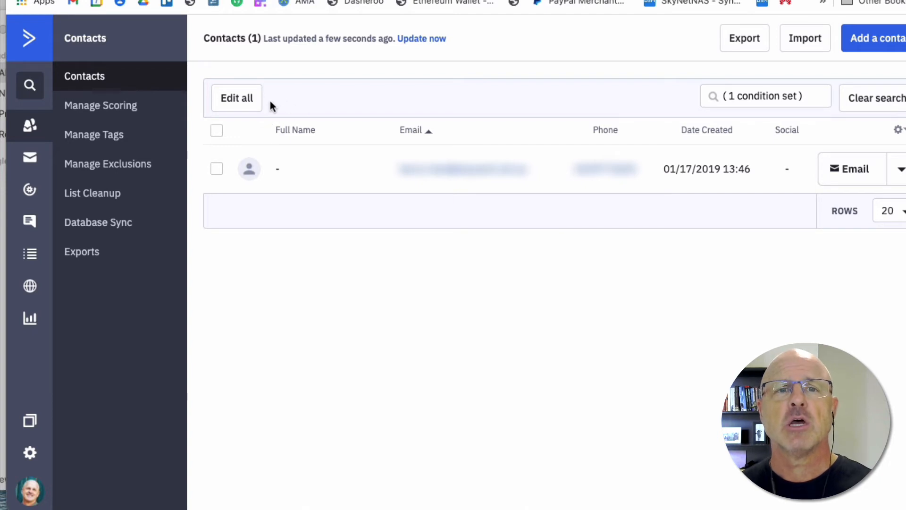
Step: Bulk-edit the found contacts to add the tag "ACTION: No FN" and apply the change
left_click(237, 98)
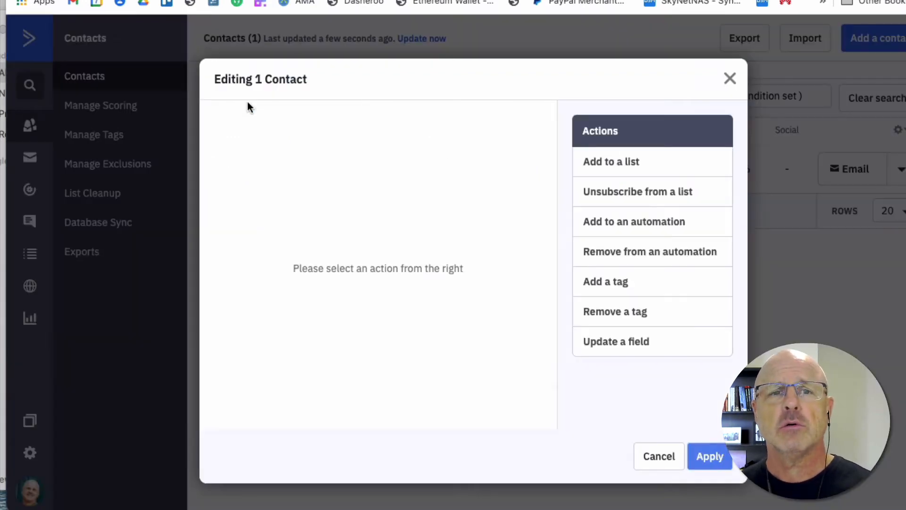
left_click(594, 282)
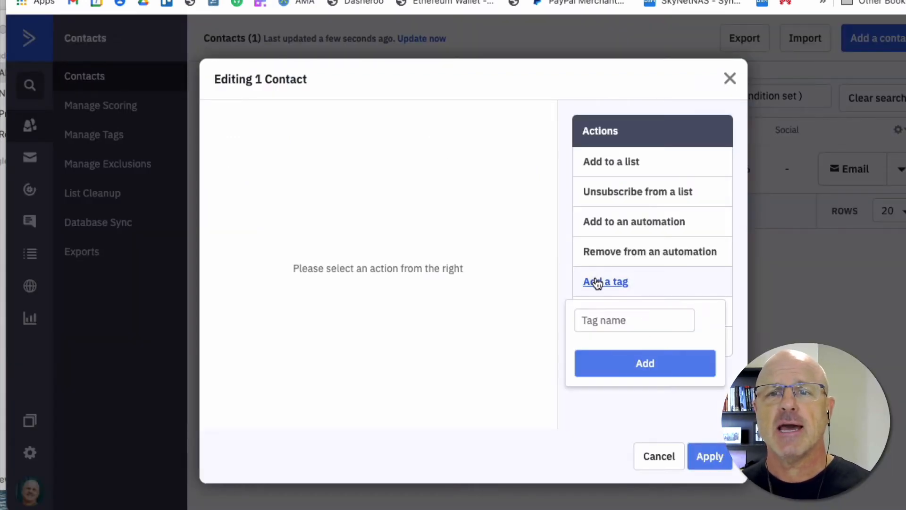
left_click(607, 320)
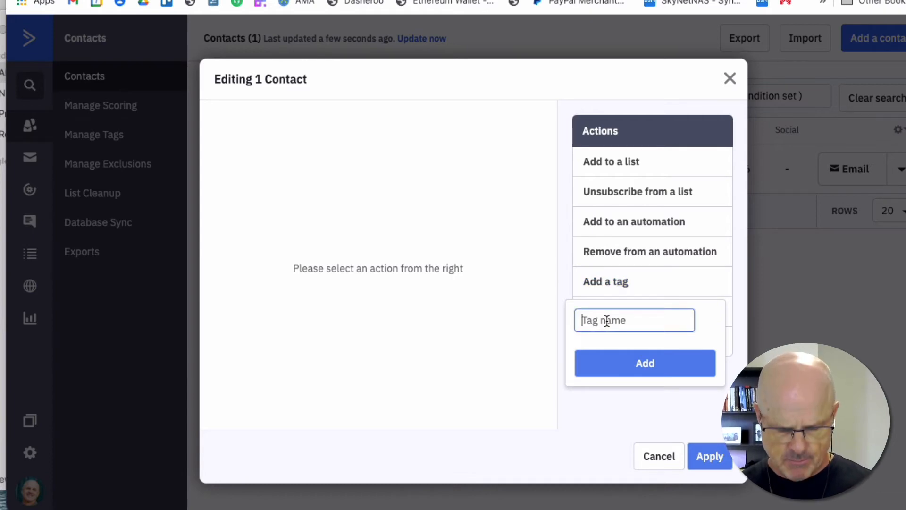
type("ACTION")
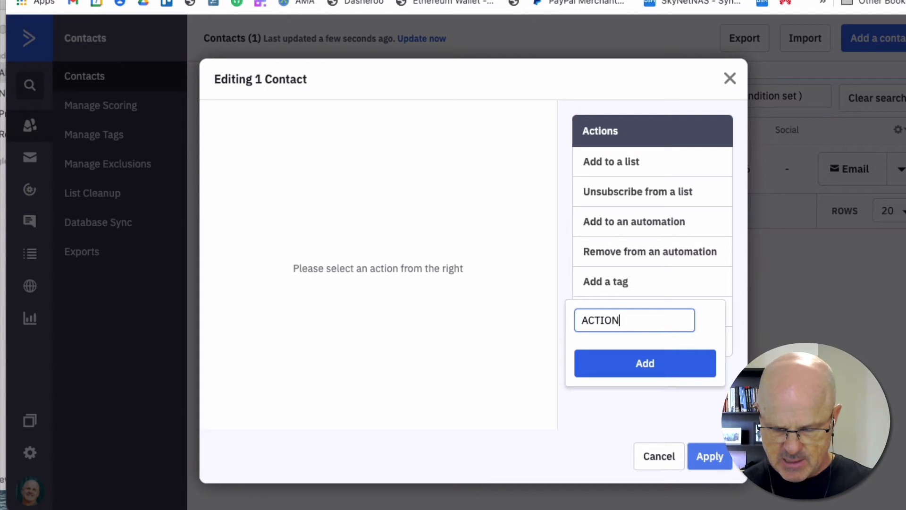
type(": No F")
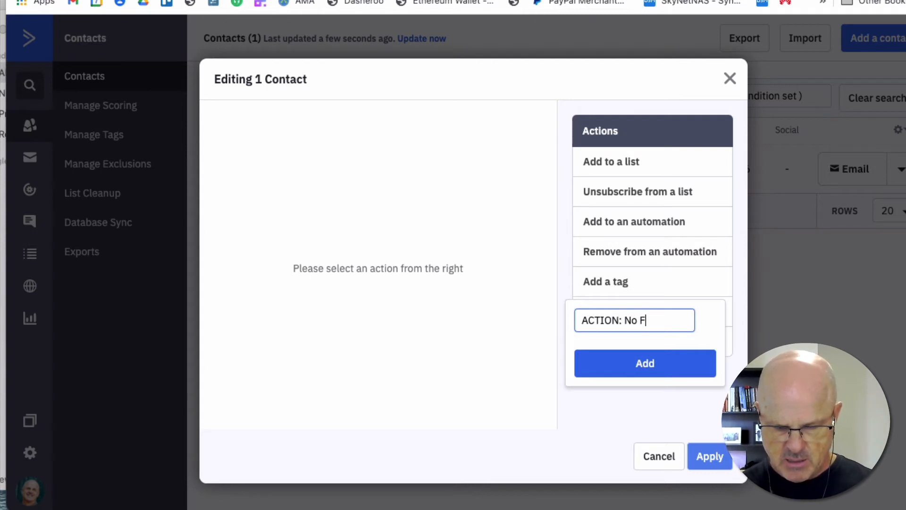
type("i")
key("BackSpace")
type("N")
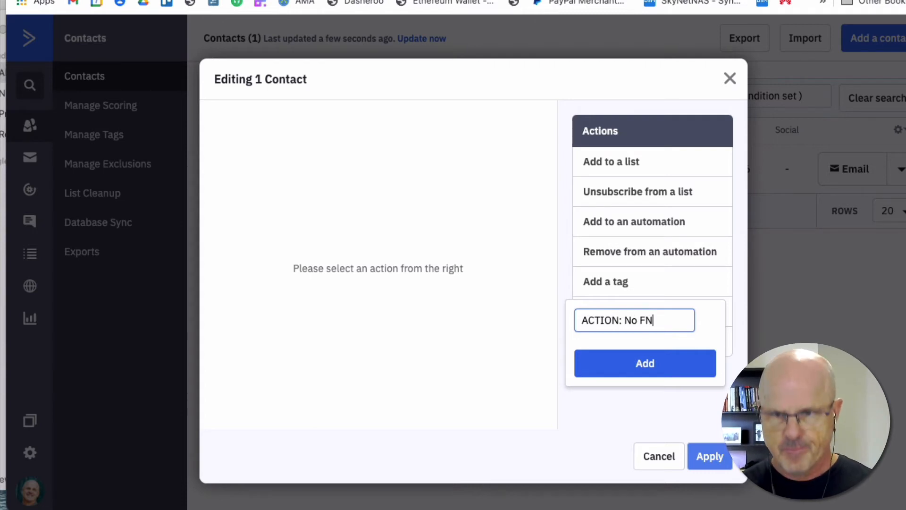
left_click(640, 371)
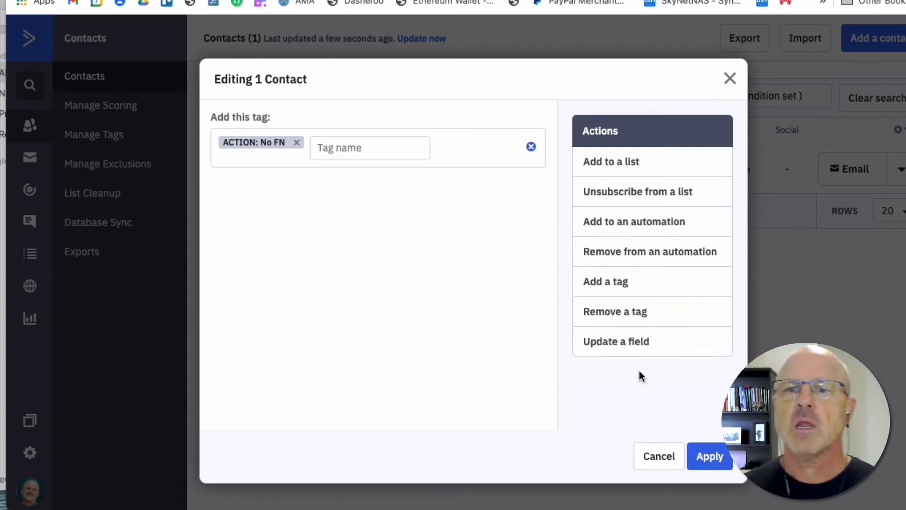
left_click(713, 457)
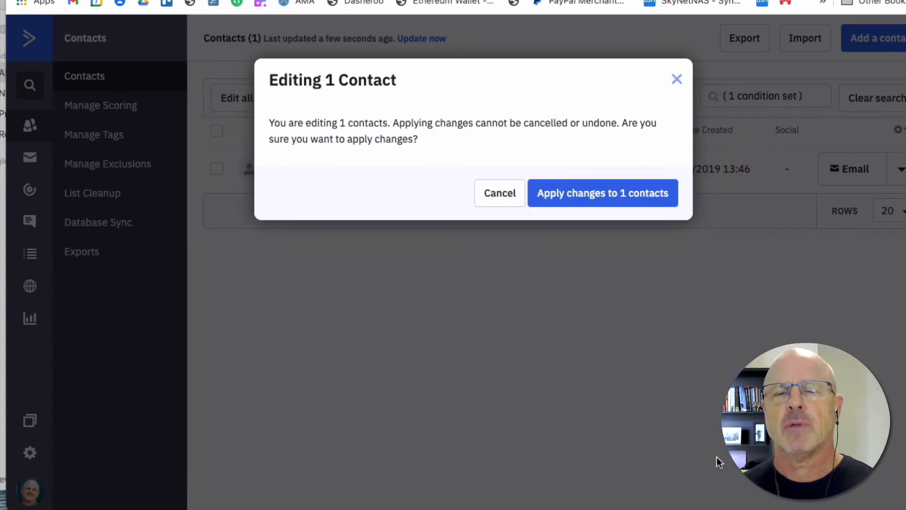
left_click(641, 200)
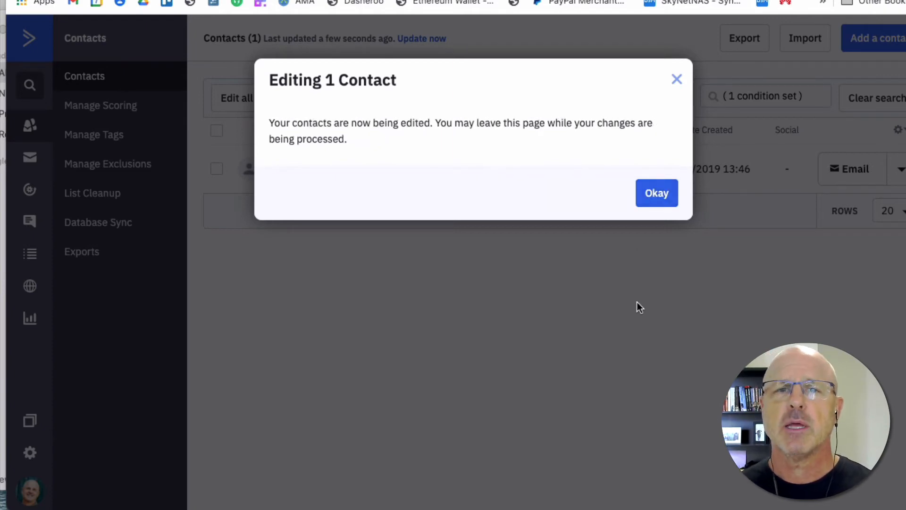
left_click(654, 202)
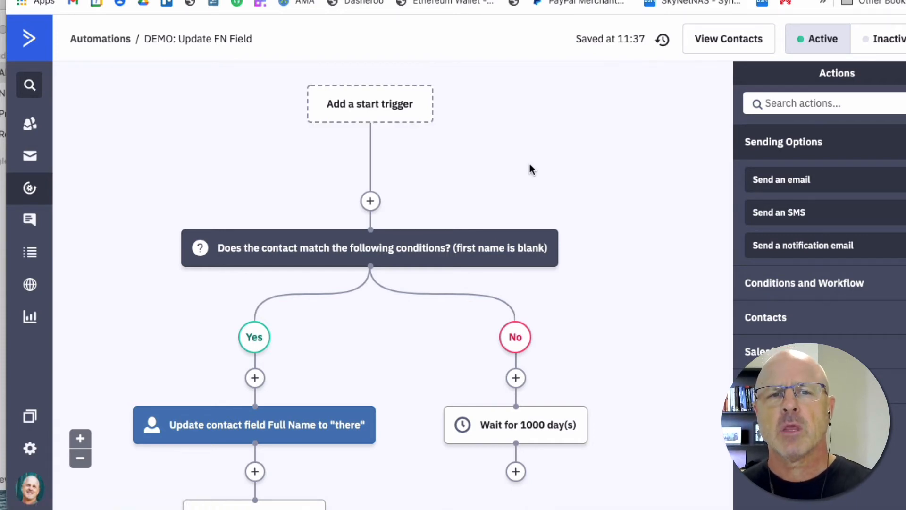
Step: Review the if/else split condition in the "DEMO: Update FN Field" automation and close it without changes
scroll(542, 175, "down", 3)
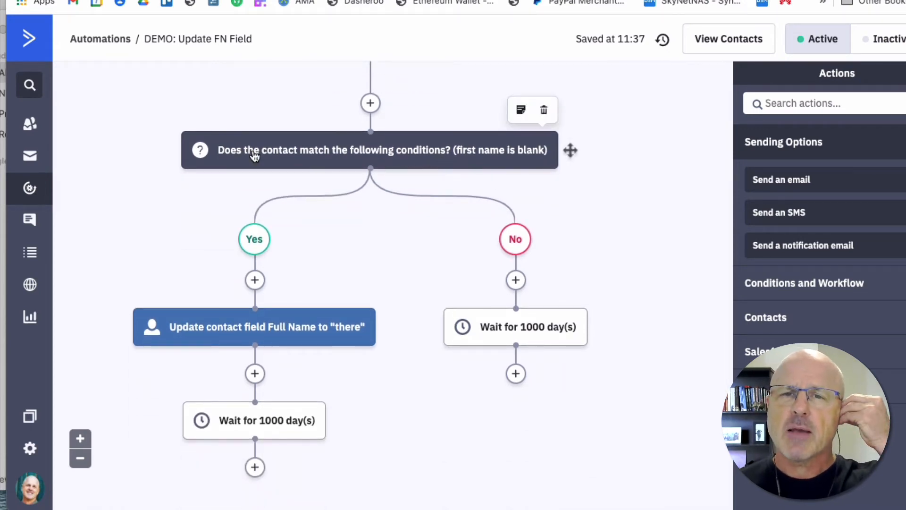
left_click(373, 160)
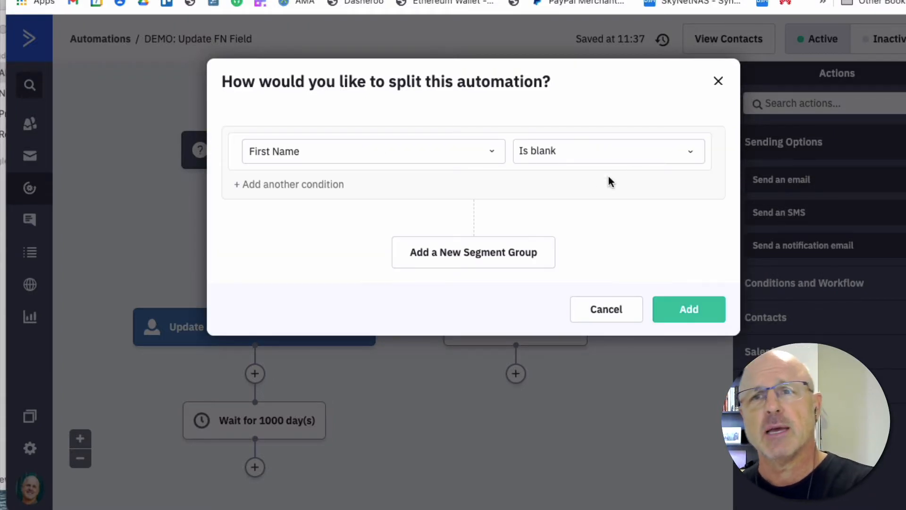
left_click(713, 86)
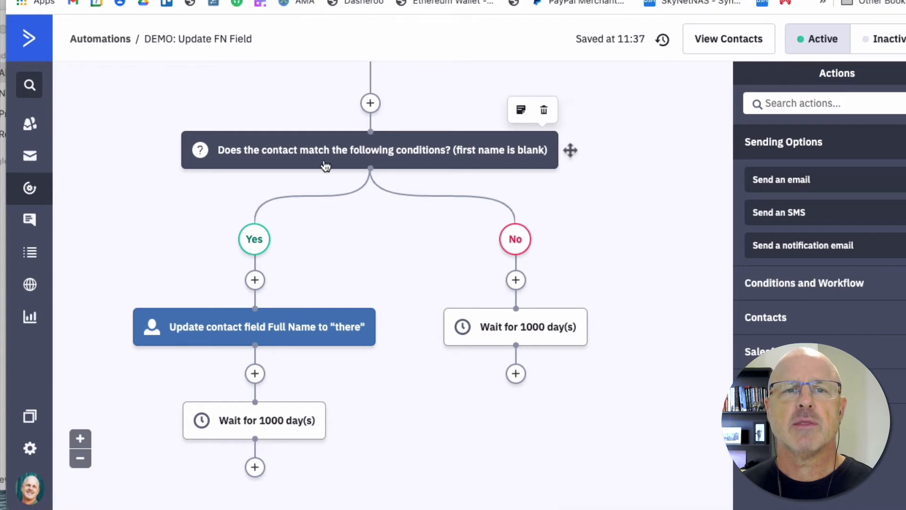
Step: Change the contact-field update action on the Yes branch to update First Name with the content "there", and save it
left_click(216, 331)
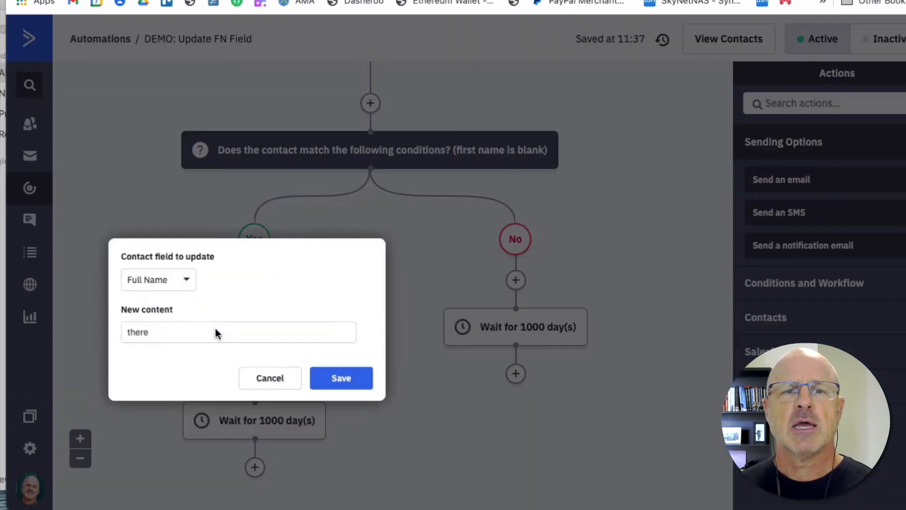
left_click(148, 279)
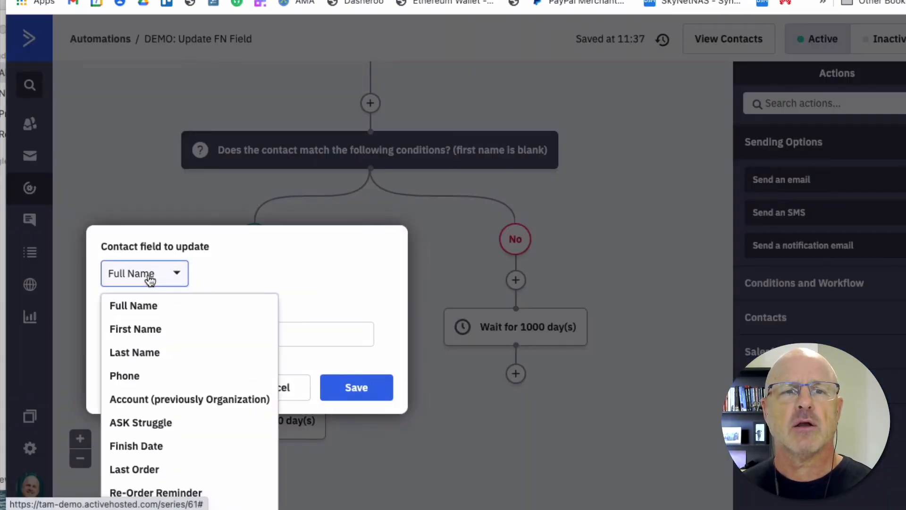
left_click(151, 330)
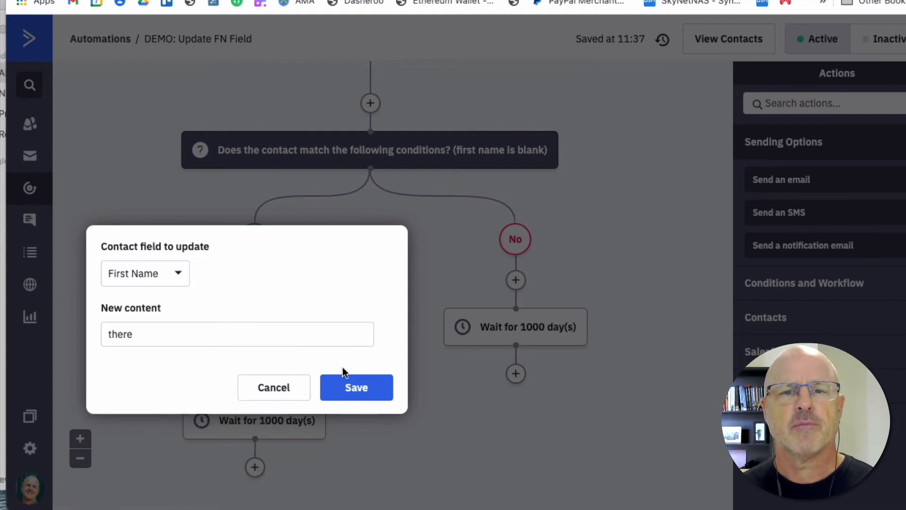
left_click(348, 384)
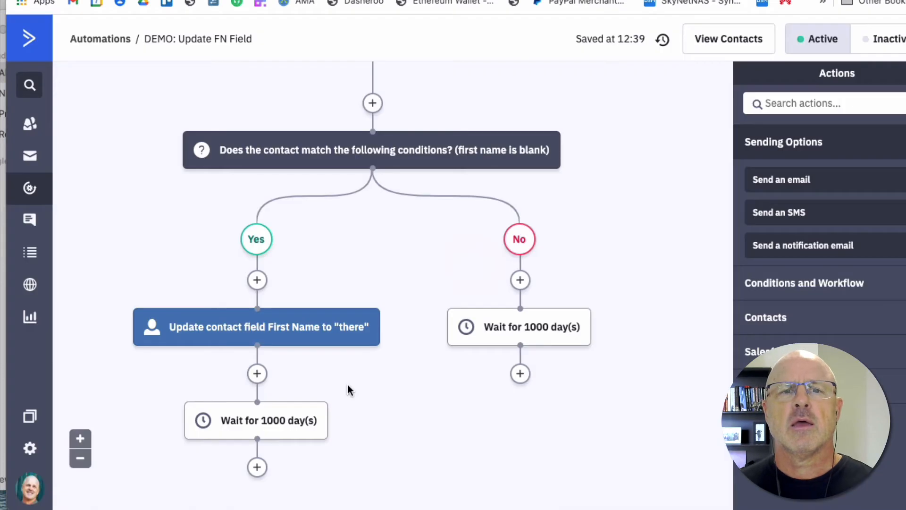
mouse_move(379, 147)
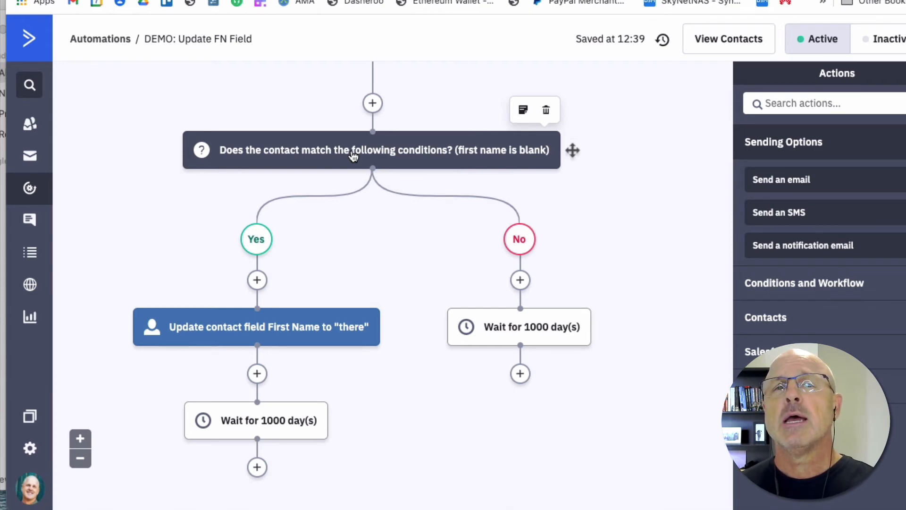
mouse_move(561, 324)
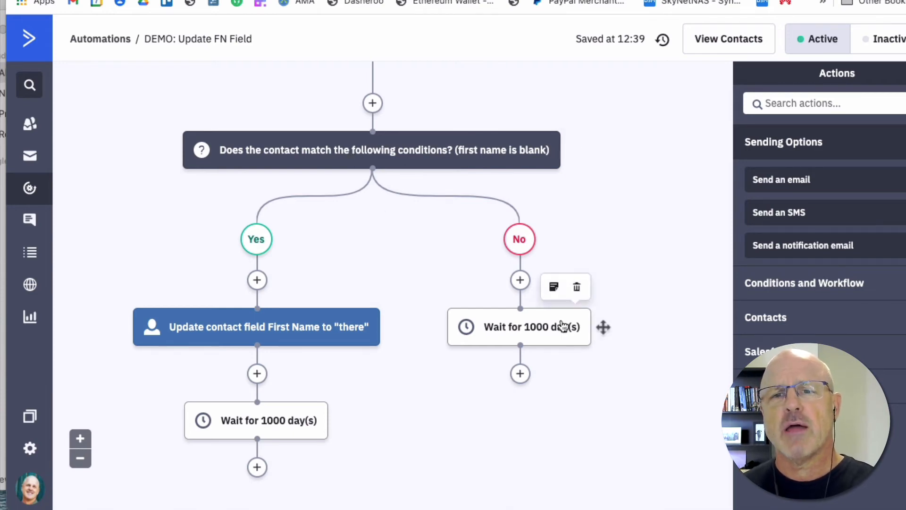
mouse_move(245, 433)
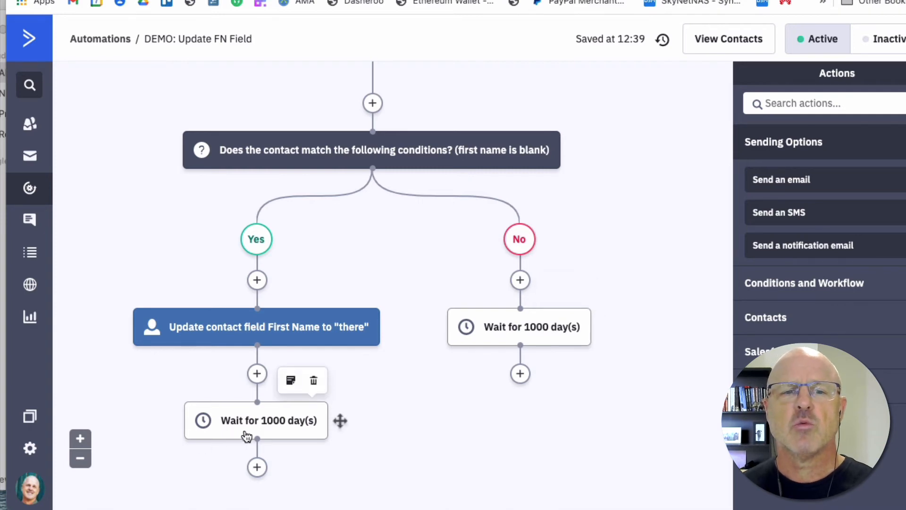
scroll(256, 437, "down", 1)
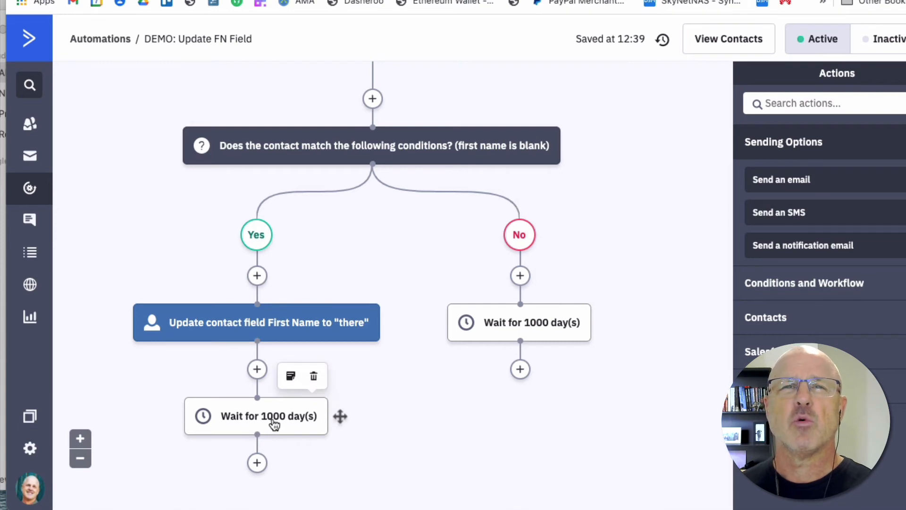
scroll(372, 429, "up", 5)
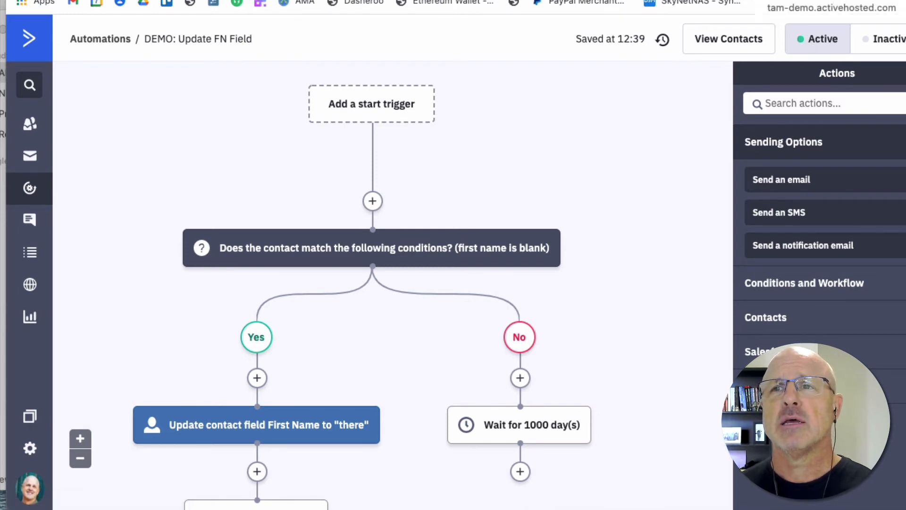
Step: Return to the contacts list and filter it by the tag "ACTION: No FN"
left_click(802, 1)
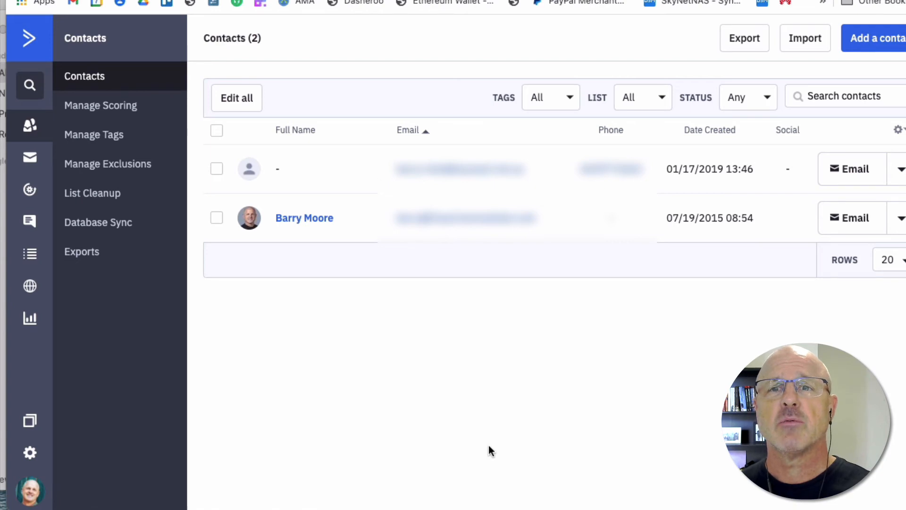
left_click(575, 106)
scroll(629, 308, "down", 3)
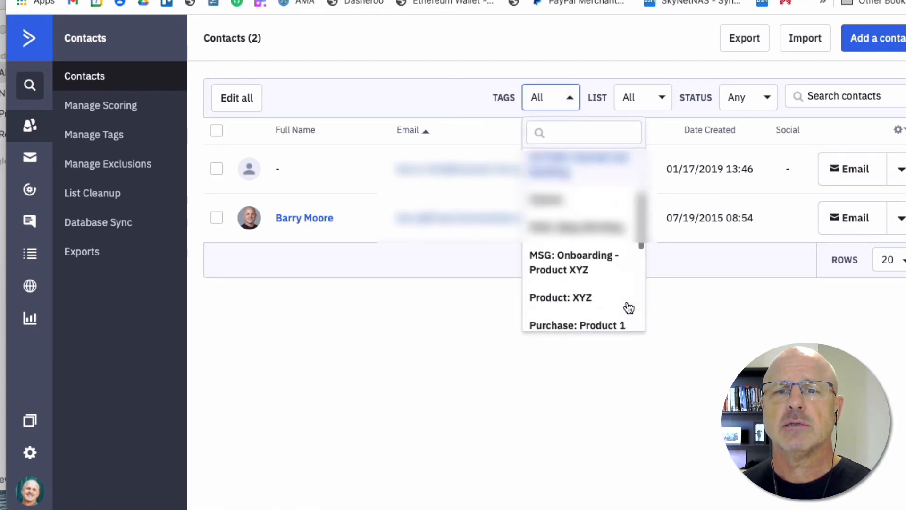
scroll(629, 308, "up", 5)
left_click(568, 136)
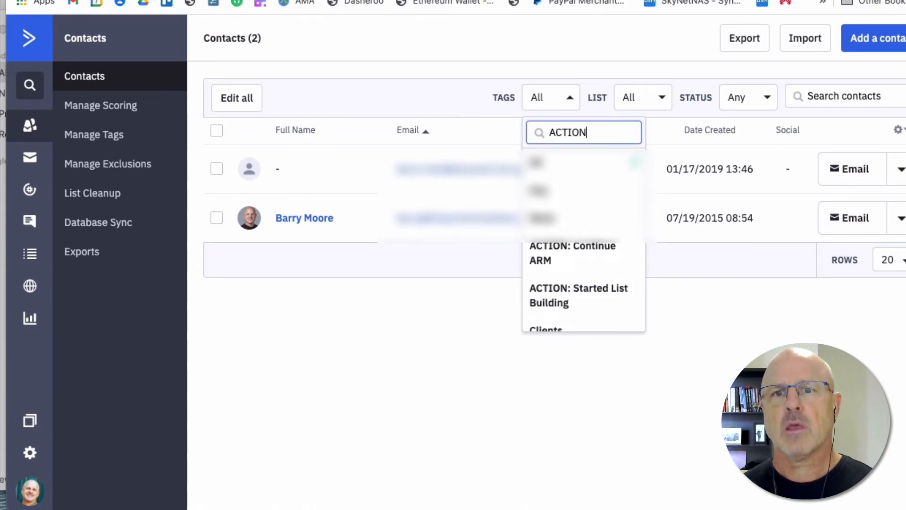
type("ACTION")
left_click(578, 287)
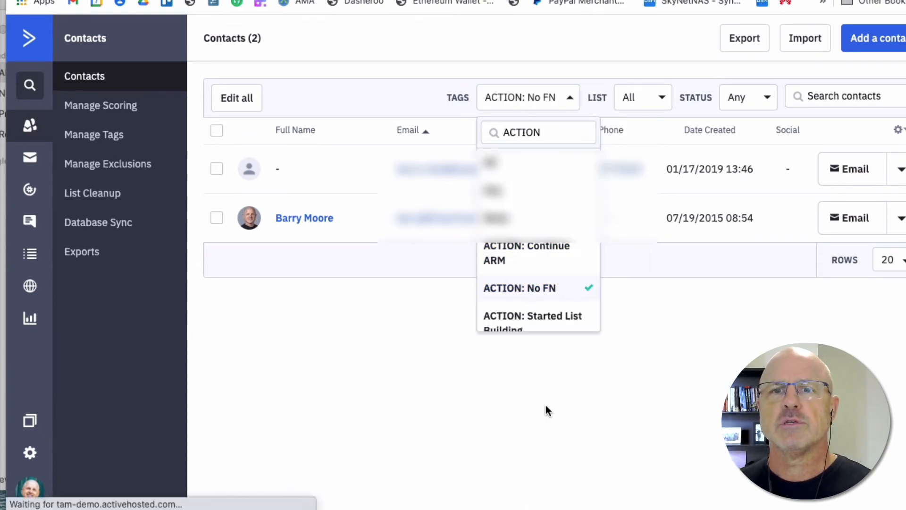
left_click(546, 406)
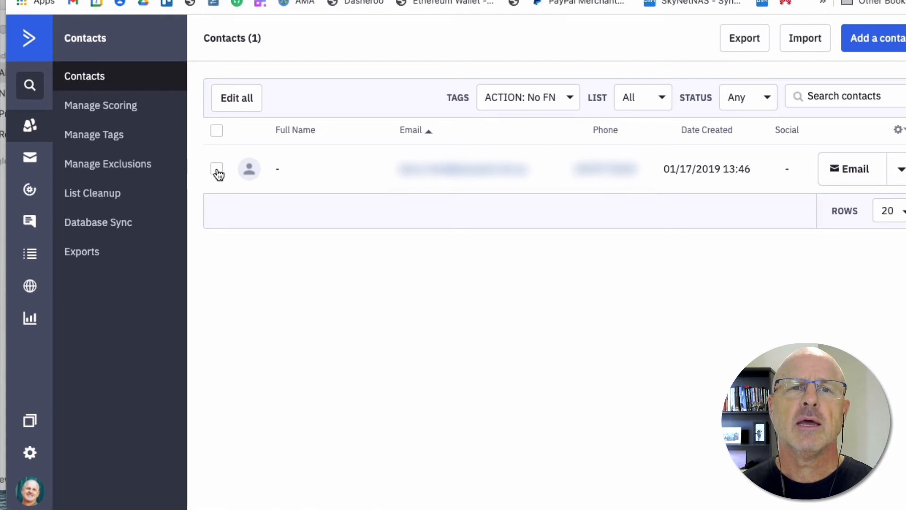
Step: Bulk-edit all the filtered contacts to add them to the automation "DEMO: Update FN Field" and apply the change
left_click(220, 130)
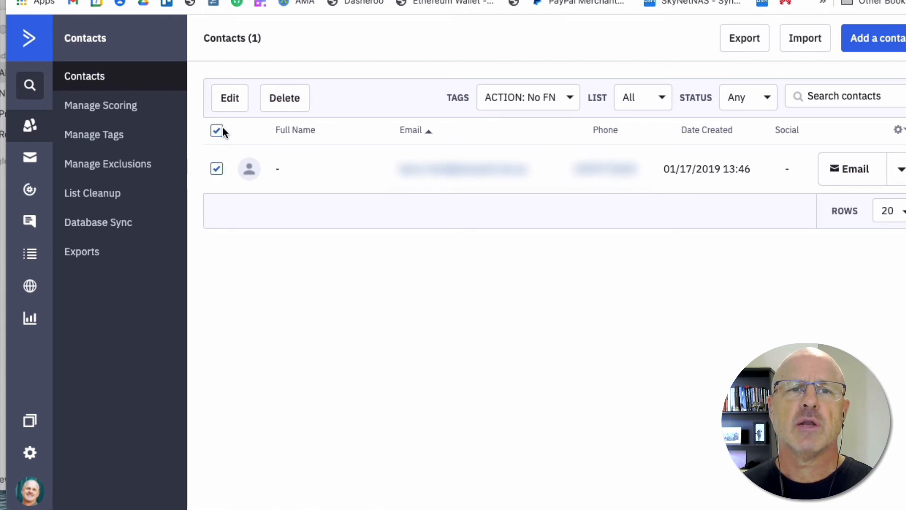
left_click(232, 99)
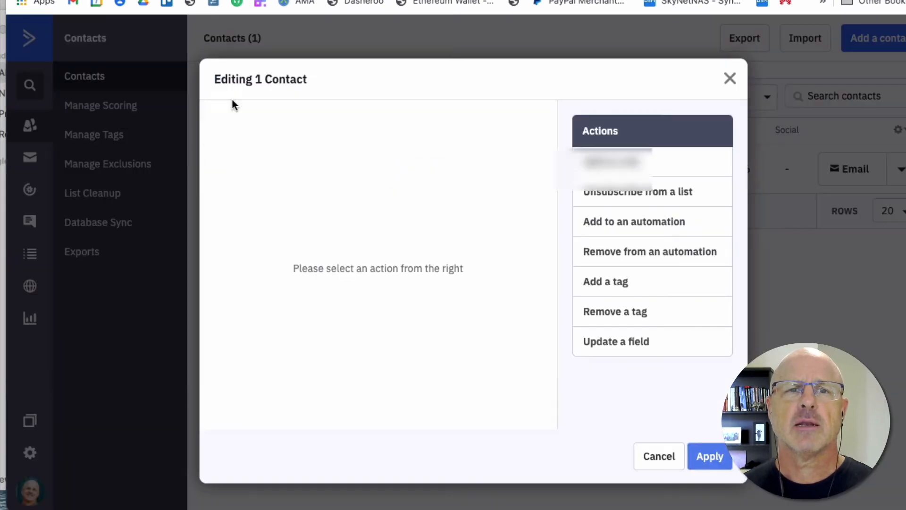
left_click(679, 232)
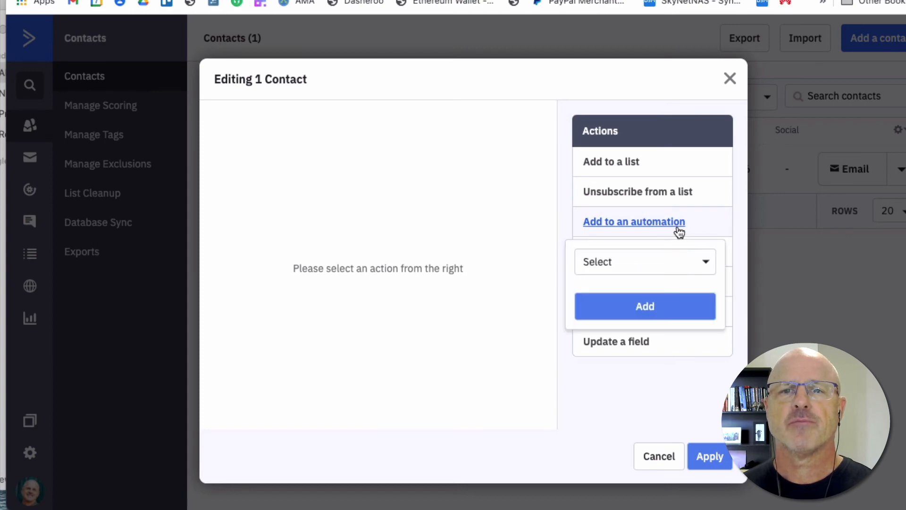
left_click(668, 265)
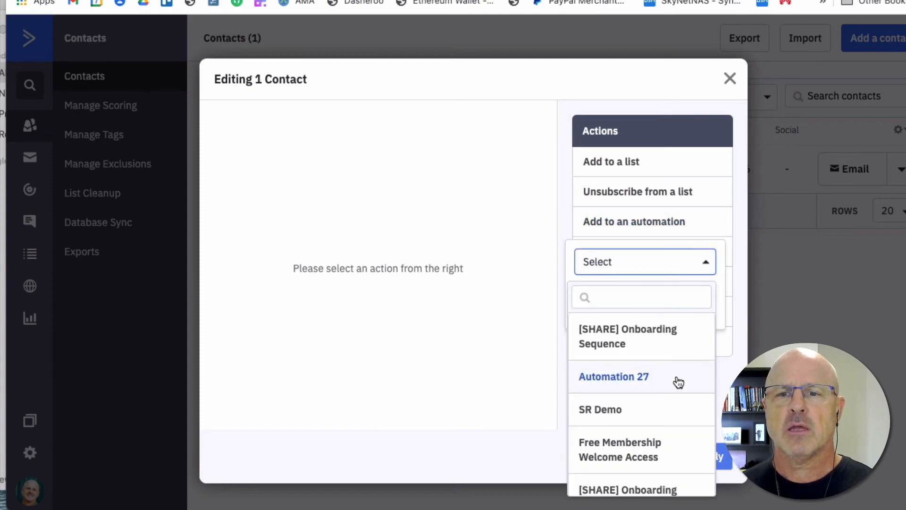
scroll(676, 380, "down", 2)
scroll(678, 381, "up", 2)
scroll(676, 379, "down", 2)
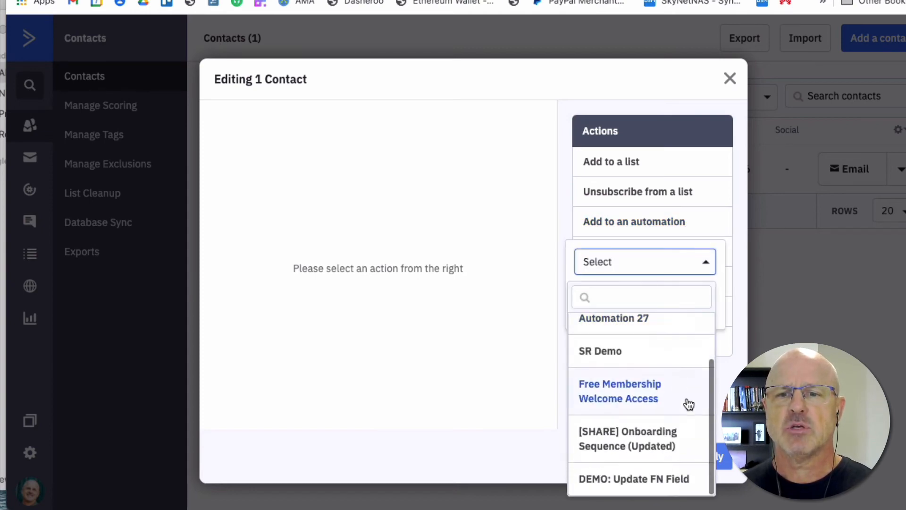
left_click(647, 481)
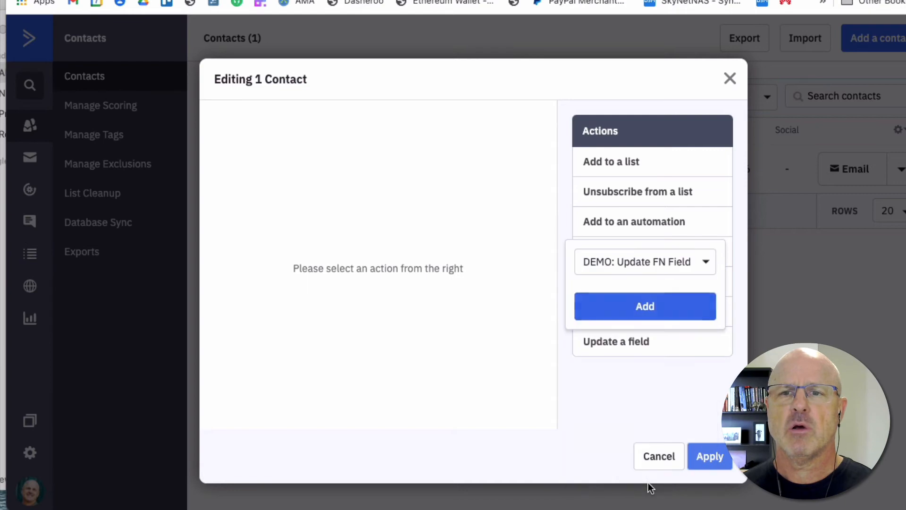
left_click(645, 311)
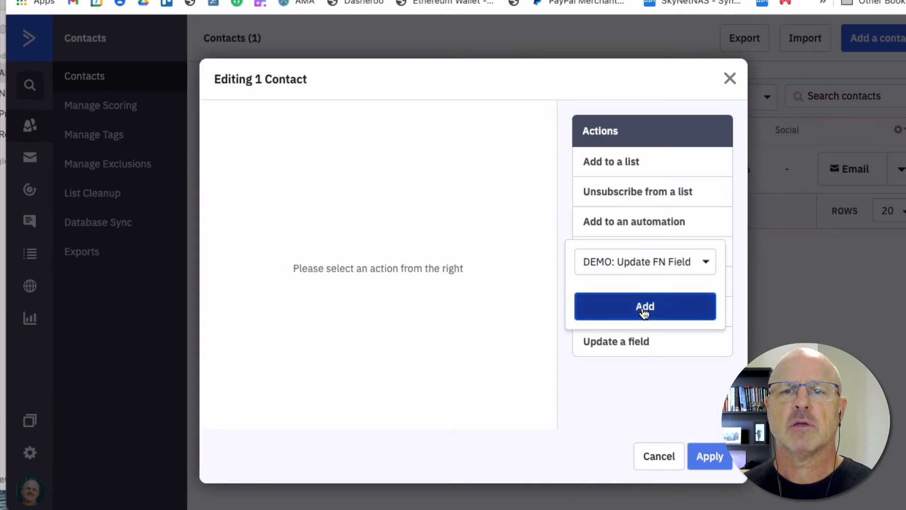
left_click(707, 460)
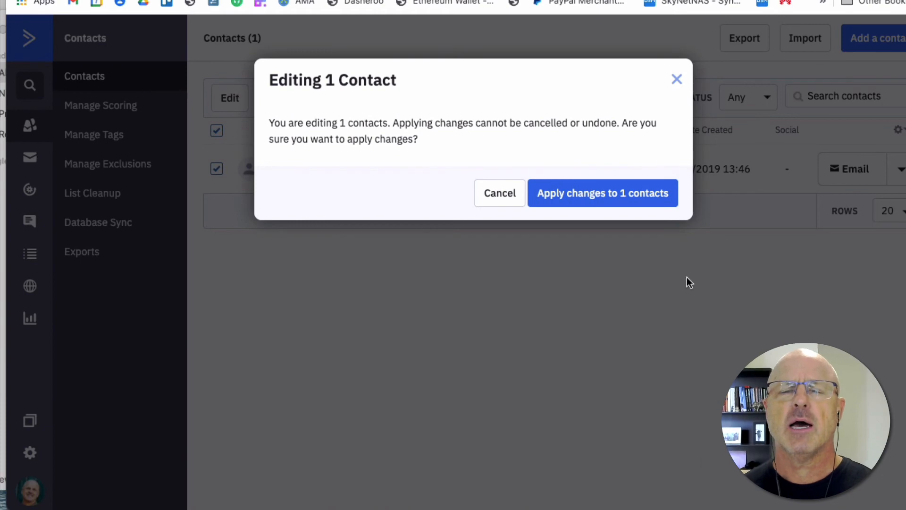
left_click(629, 203)
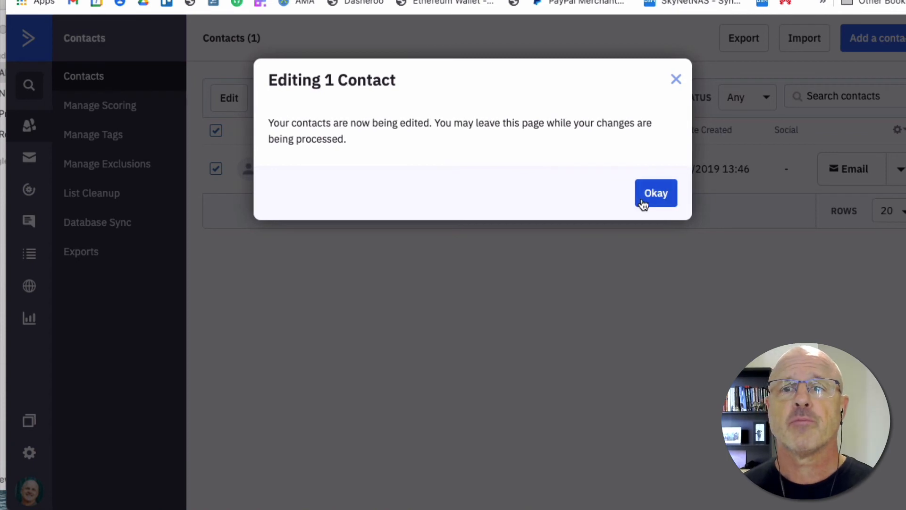
left_click(644, 203)
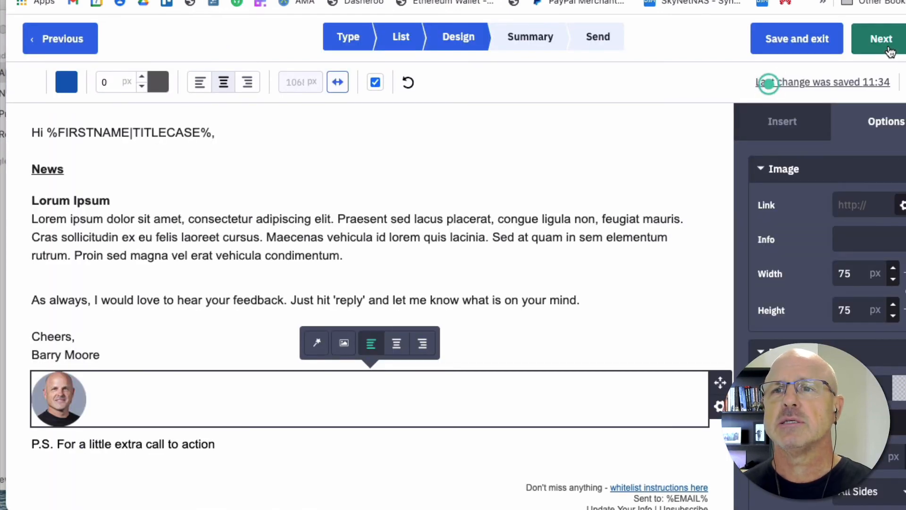
Step: Finish the design of the newsletter campaign and send it immediately to the Main list
left_click(891, 52)
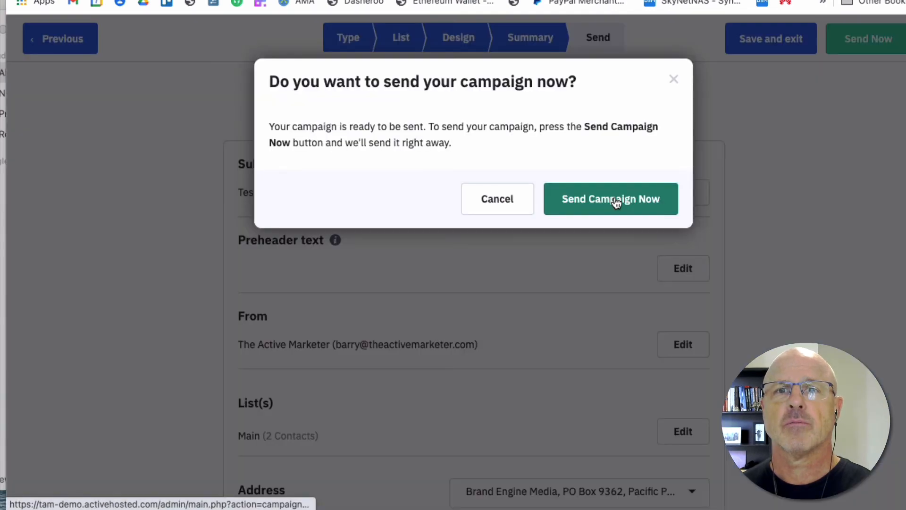
left_click(615, 198)
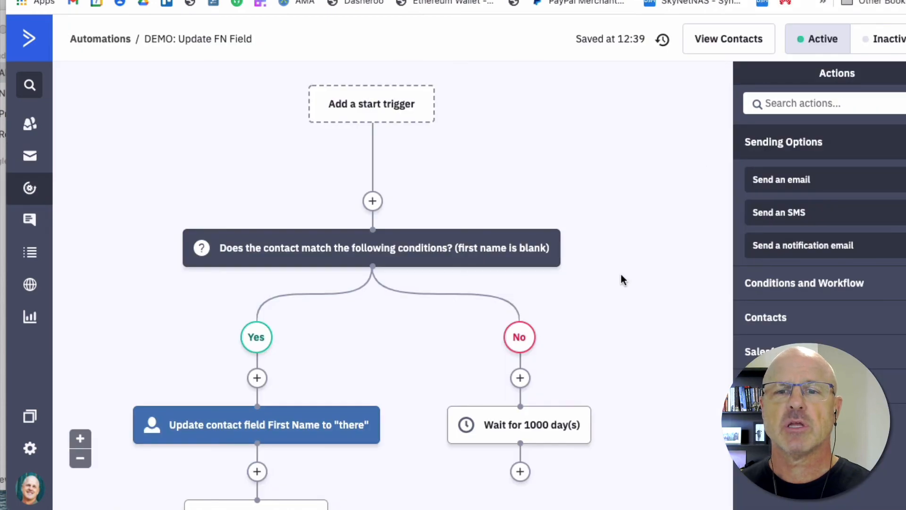
Step: Check the "DEMO: Update FN Field" automation to see which branch the added contact went through and where it is queued
scroll(638, 281, "down", 5)
scroll(339, 302, "up", 1)
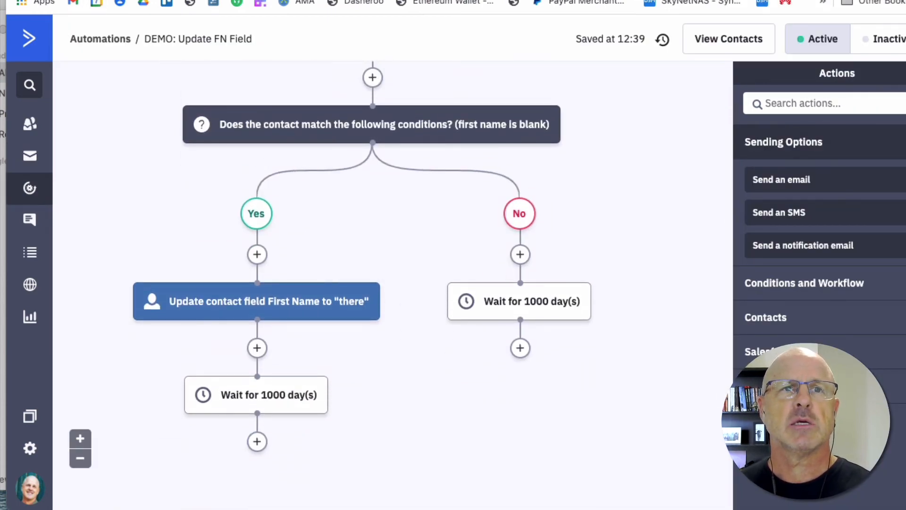
scroll(364, 158, "down", 3)
scroll(538, 215, "up", 4)
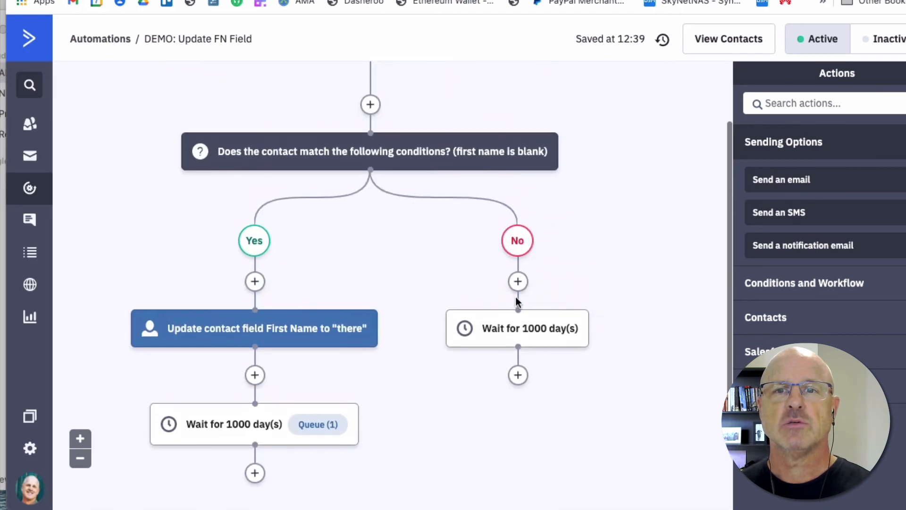
mouse_move(298, 434)
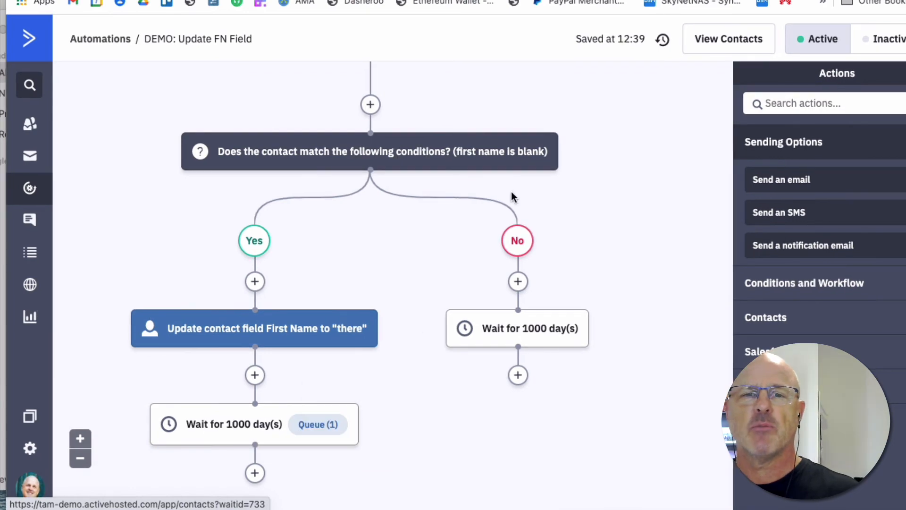
scroll(315, 422, "down", 1)
scroll(315, 422, "up", 2)
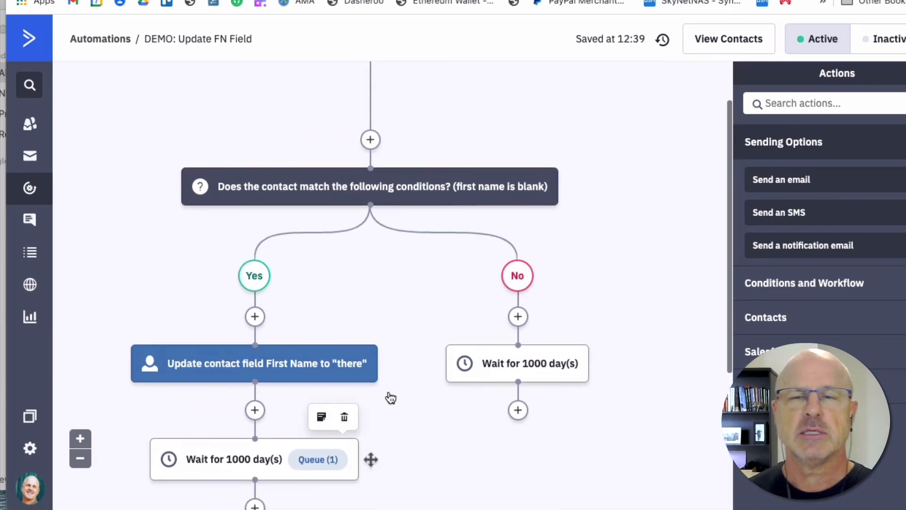
mouse_move(500, 379)
Step: Switch to Gmail and compare the first-name greetings in the two received "Testing" emails
left_click(747, 12)
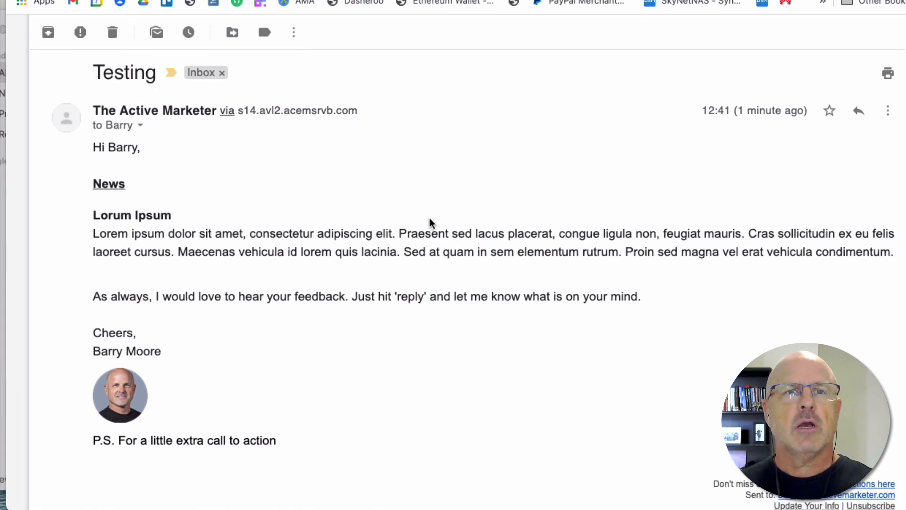
scroll(431, 222, "down", 2)
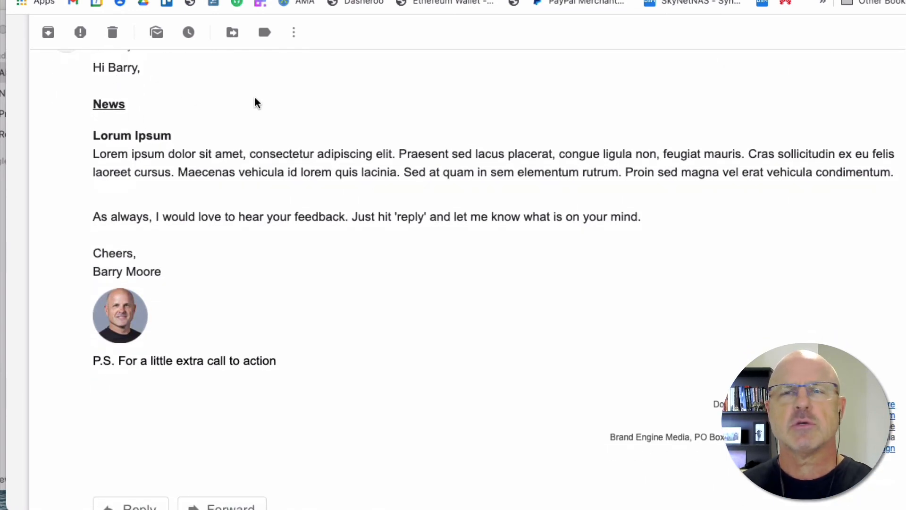
left_click(706, 3)
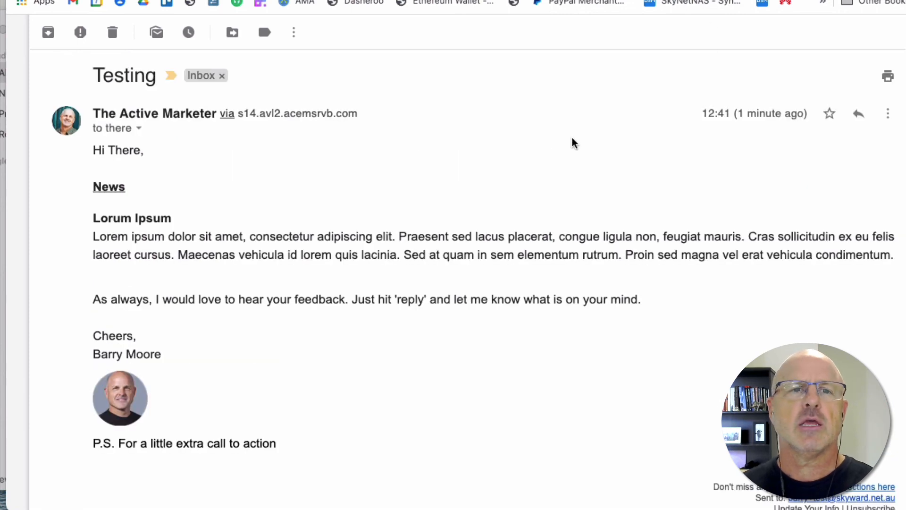
scroll(573, 141, "down", 3)
scroll(581, 175, "up", 1)
scroll(581, 174, "down", 2)
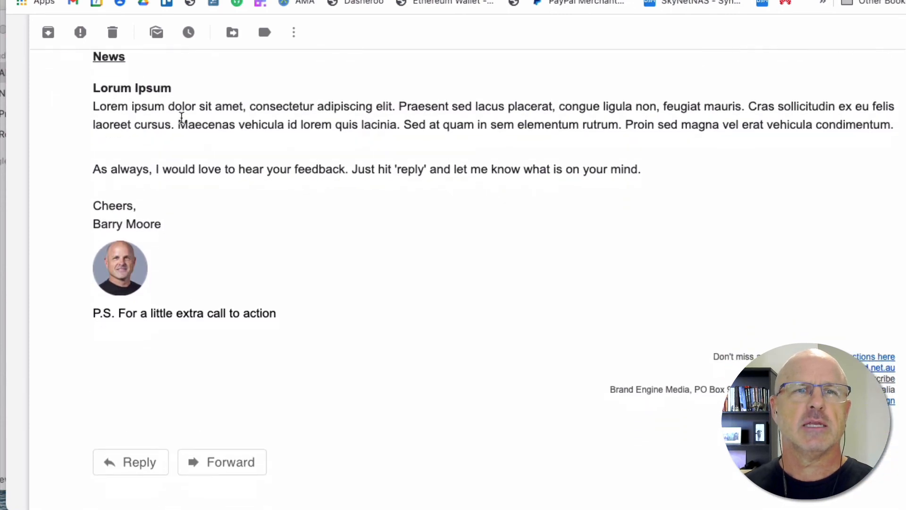
scroll(181, 125, "up", 2)
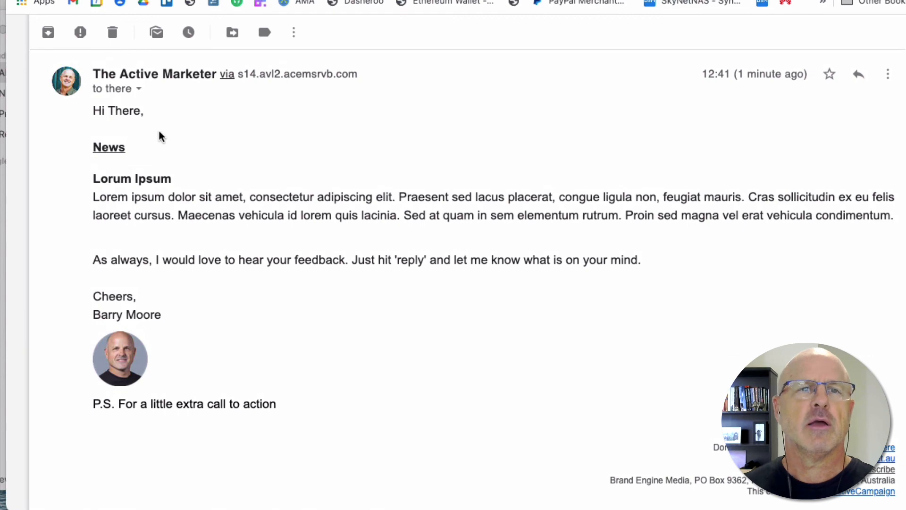
left_click_drag(116, 110, 107, 112)
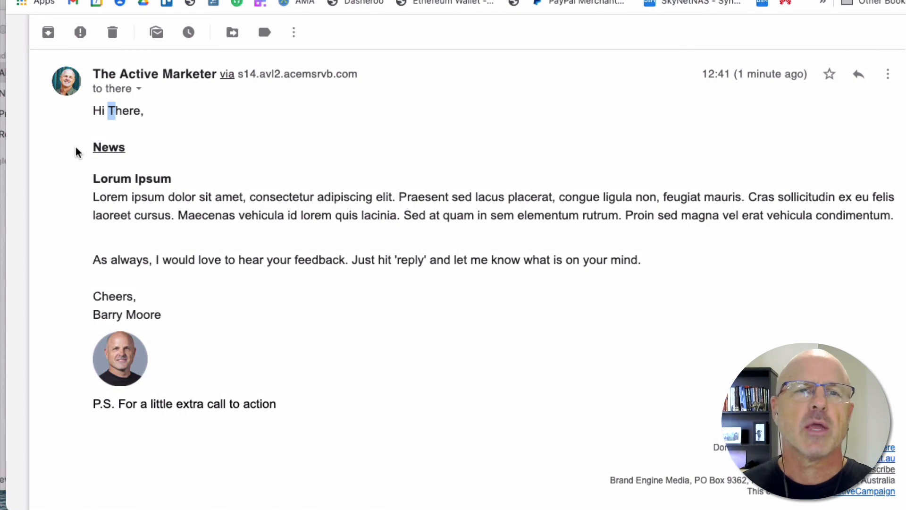